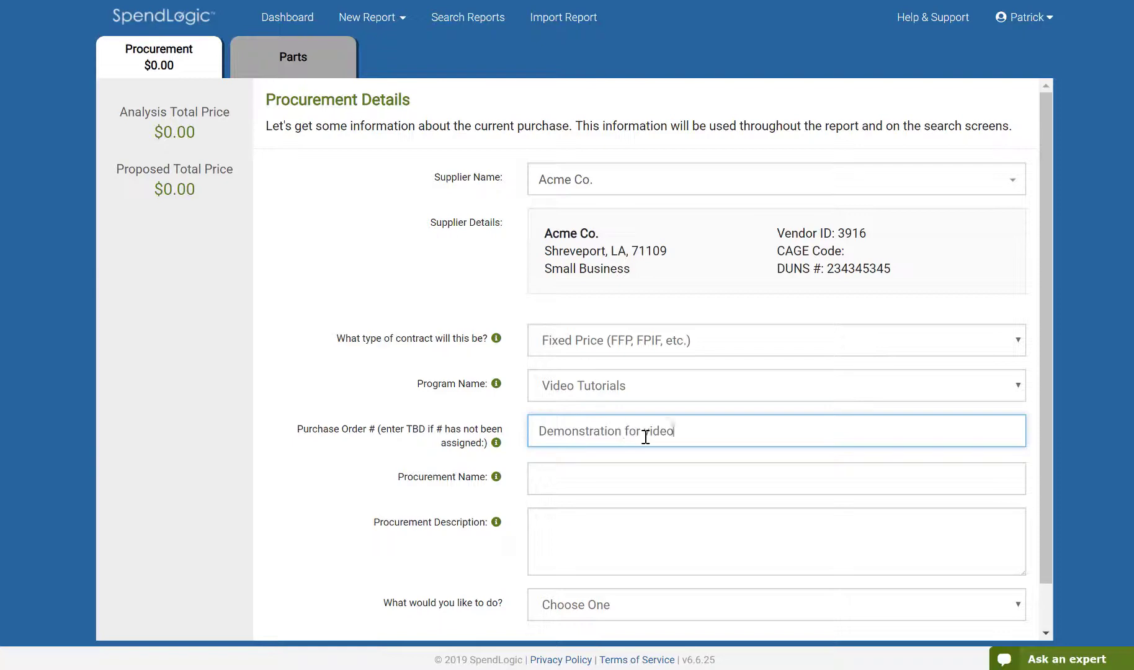
Copy the purchase order text "Demonstration for video tutorials" into the procurement name and the procurement description
{"action": "key", "text": "ctrl+shift+Left"}
{"action": "key", "text": "ctrl+shift+Left"}
{"action": "key", "text": "ctrl+shift+Left"}
{"action": "key", "text": "ctrl+shift+Left"}
{"action": "left_click", "coordinate": [647, 484]}
{"action": "key", "text": "ctrl+v"}
{"action": "key", "text": "Tab"}
{"action": "key", "text": "ctrl+v"}
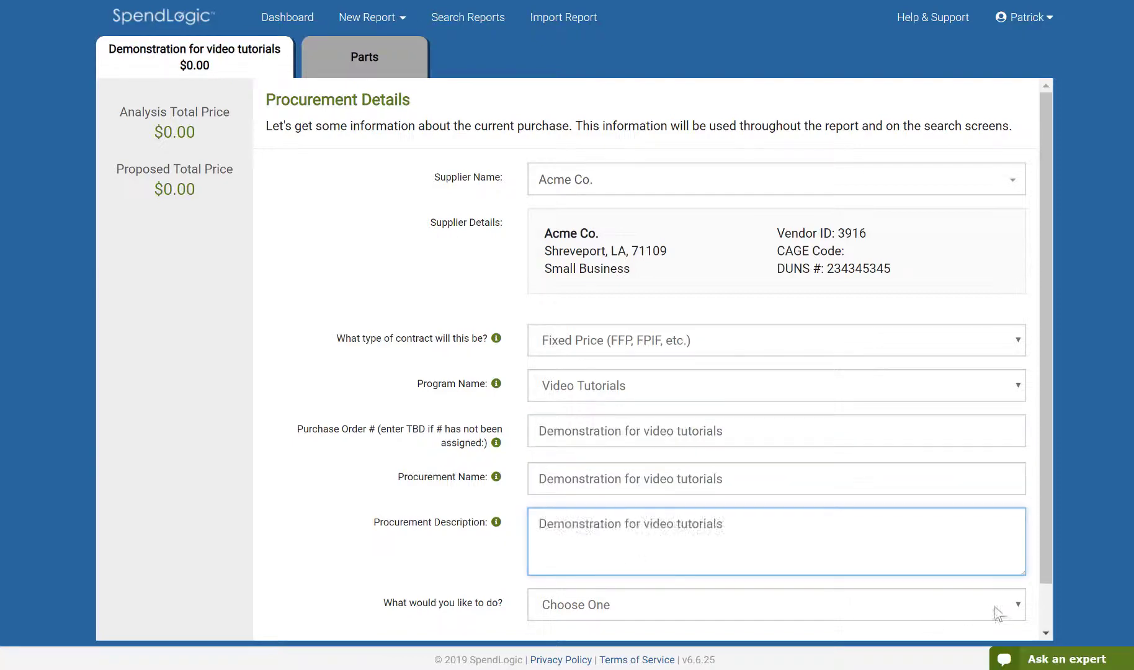
Set the procurement to use price history to analyze a list of parts (Beta) and continue to the multi-part analysis
{"action": "left_click", "coordinate": [1020, 605]}
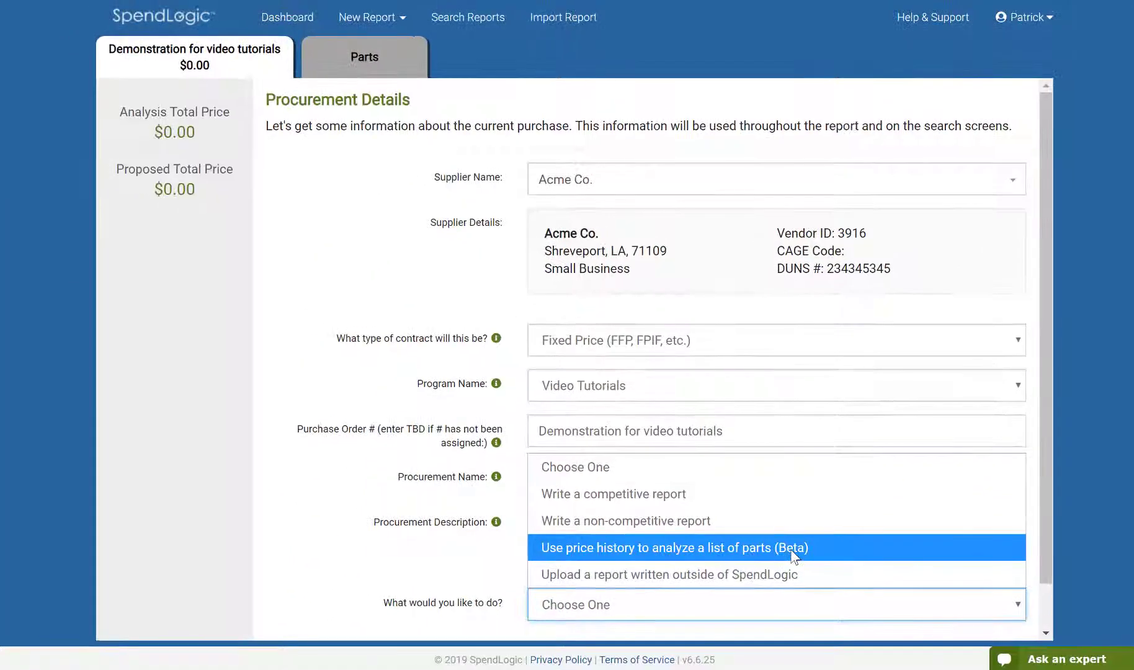
{"action": "left_click", "coordinate": [794, 548]}
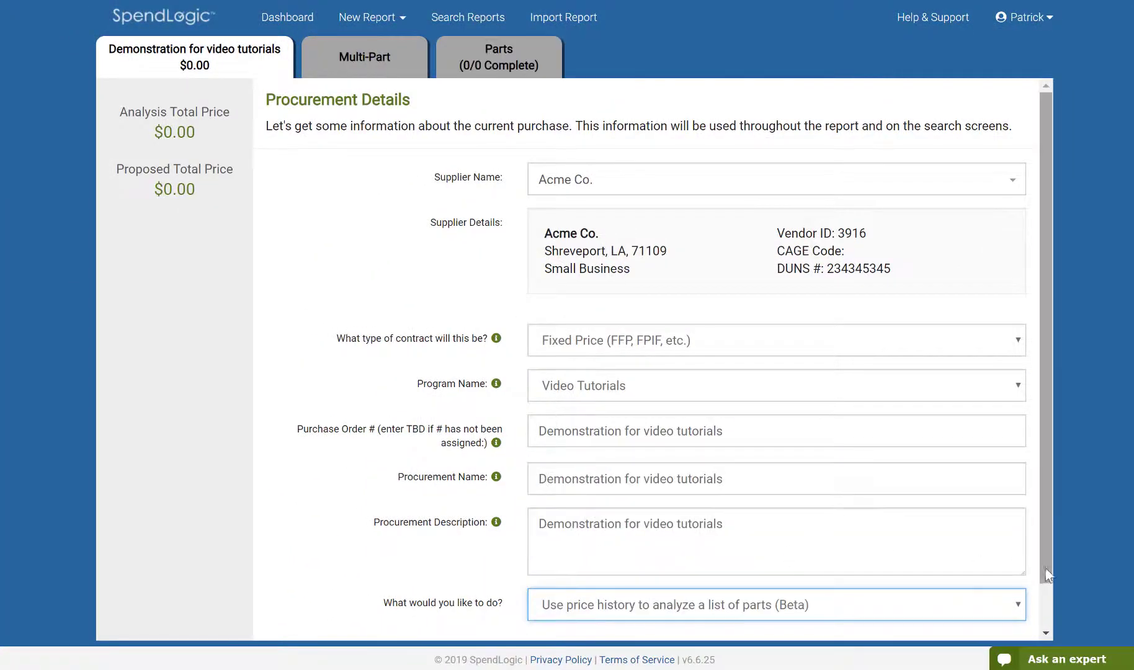
{"action": "left_click", "coordinate": [1047, 631]}
{"action": "left_click", "coordinate": [1013, 624]}
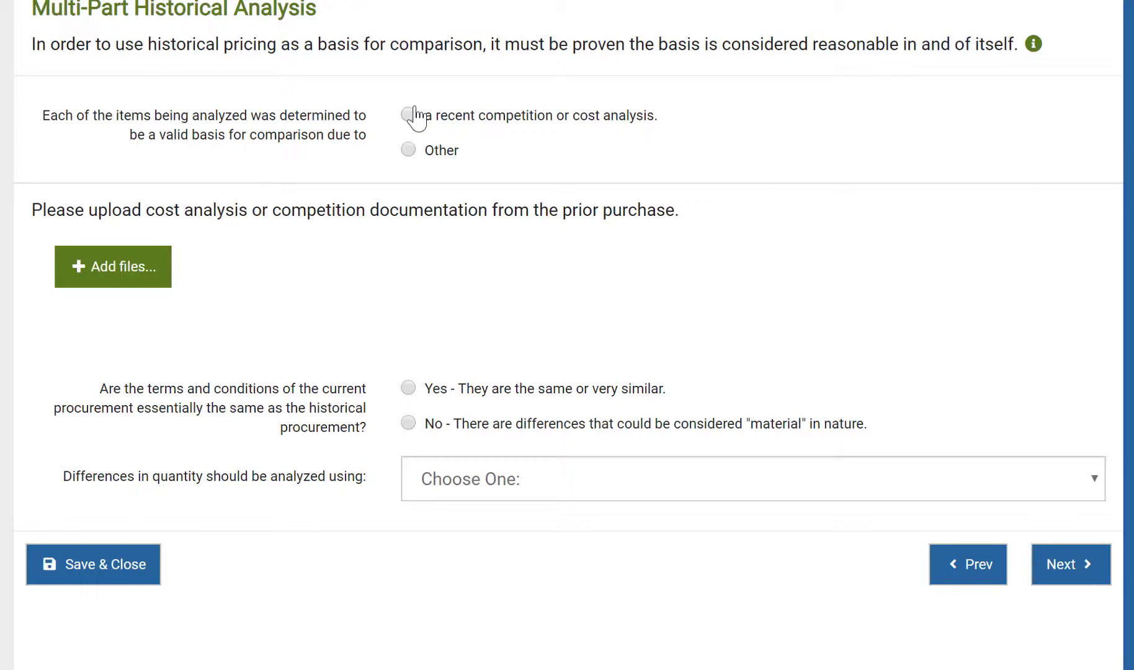
Give a recent competition or cost analysis as the comparison basis and upload Competition Documentation - ACME CO 2016.pdf
{"action": "left_click", "coordinate": [413, 151]}
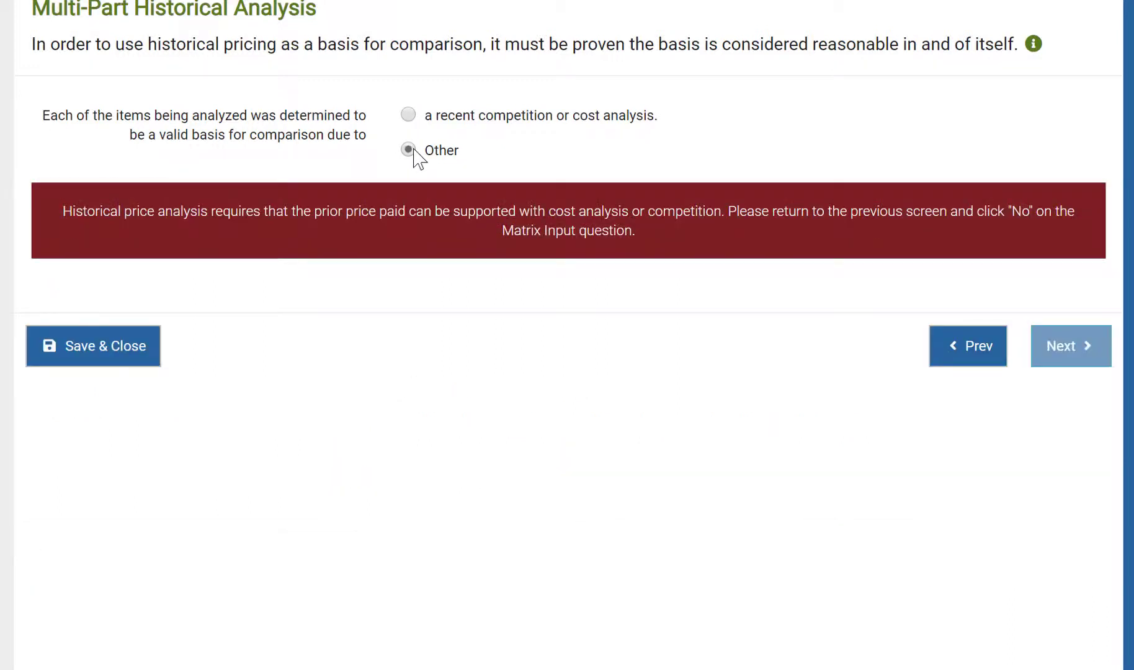
{"action": "left_click", "coordinate": [410, 116]}
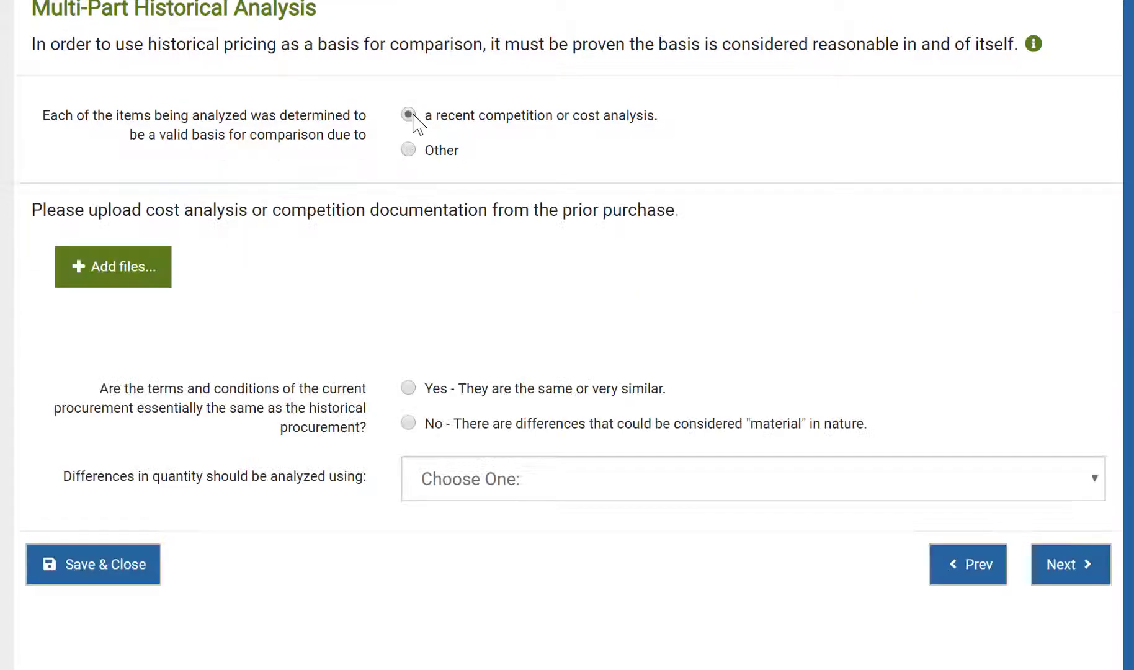
{"action": "left_click", "coordinate": [140, 287]}
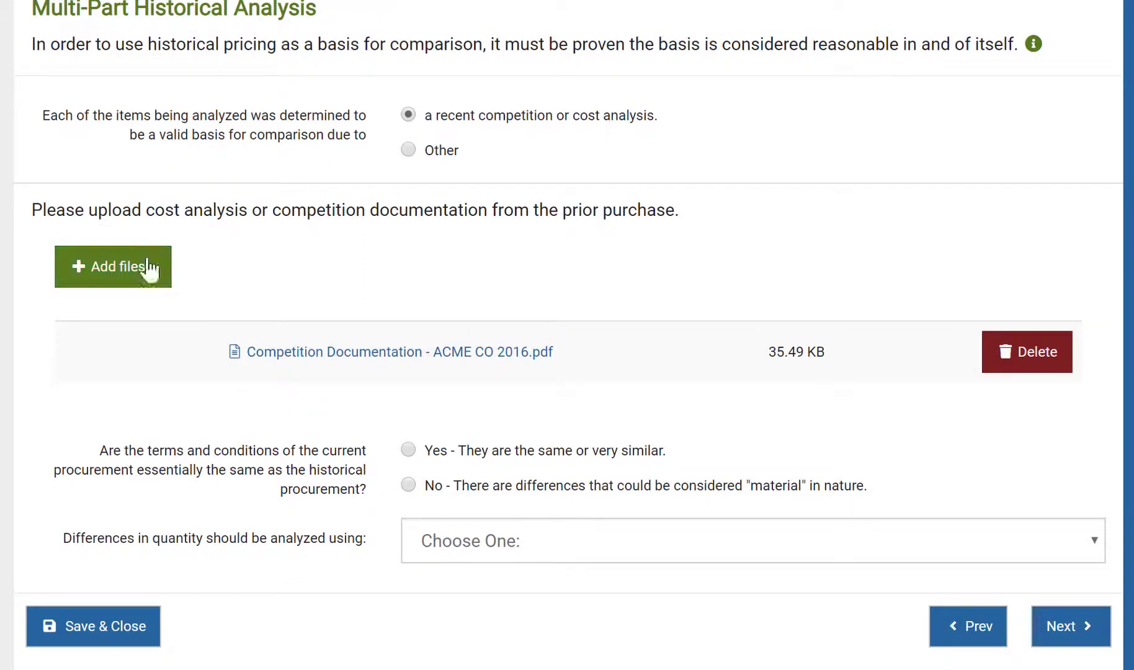
Mark the terms and conditions as the same or very similar, choose the standard DoD 95% quantity curve, and continue to the parts grid
{"action": "left_click", "coordinate": [411, 452]}
{"action": "left_click", "coordinate": [549, 535]}
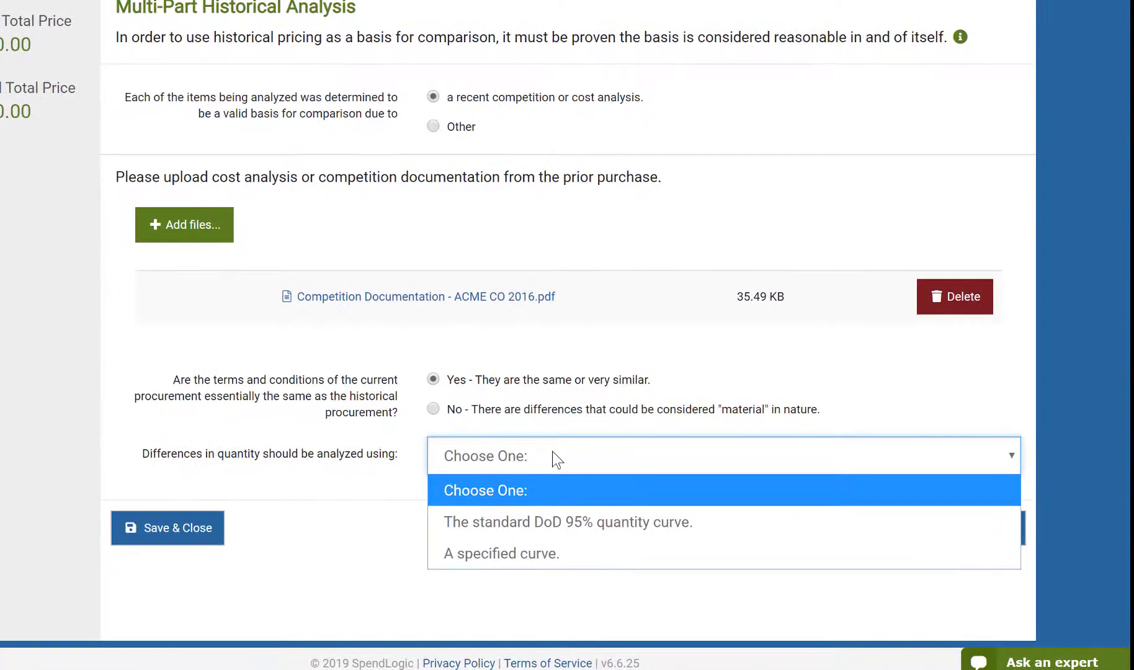
{"action": "left_click", "coordinate": [563, 523]}
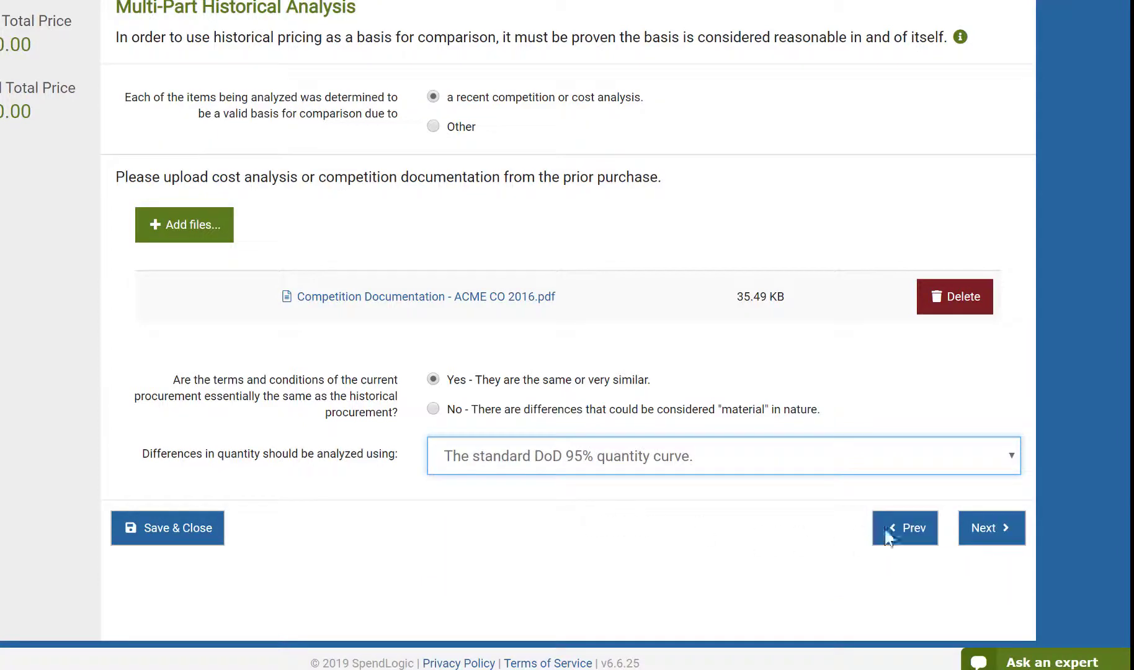
{"action": "left_click", "coordinate": [972, 532]}
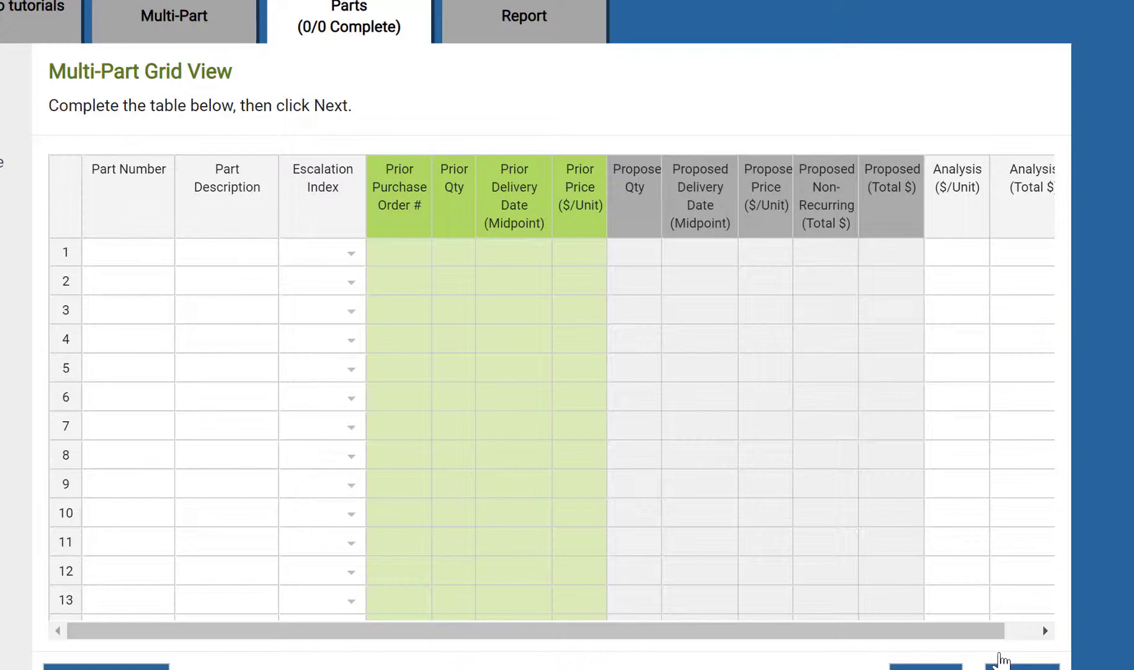
{"action": "left_click", "coordinate": [129, 261]}
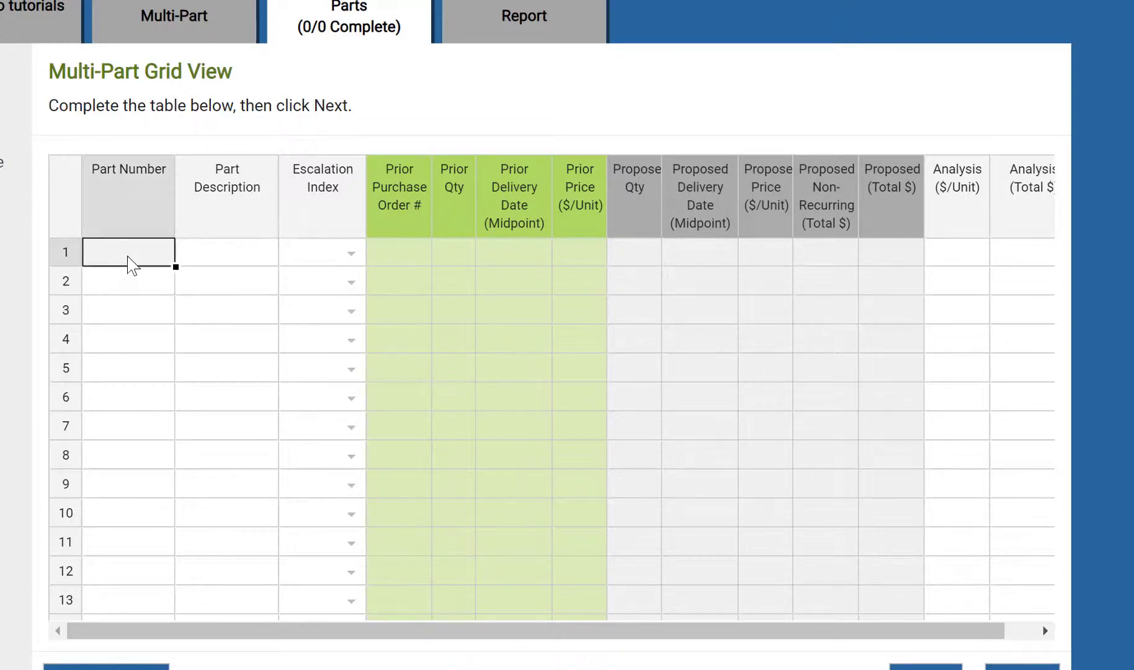
{"action": "type", "text": "9"}
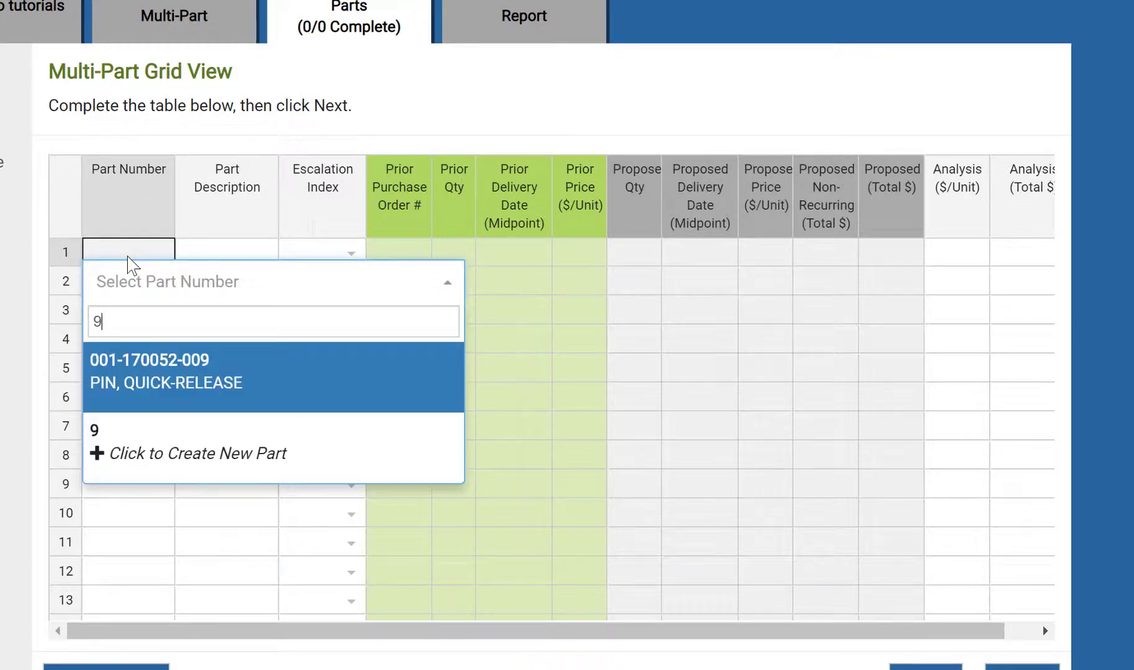
{"action": "left_click", "coordinate": [147, 387]}
{"action": "left_click", "coordinate": [351, 255]}
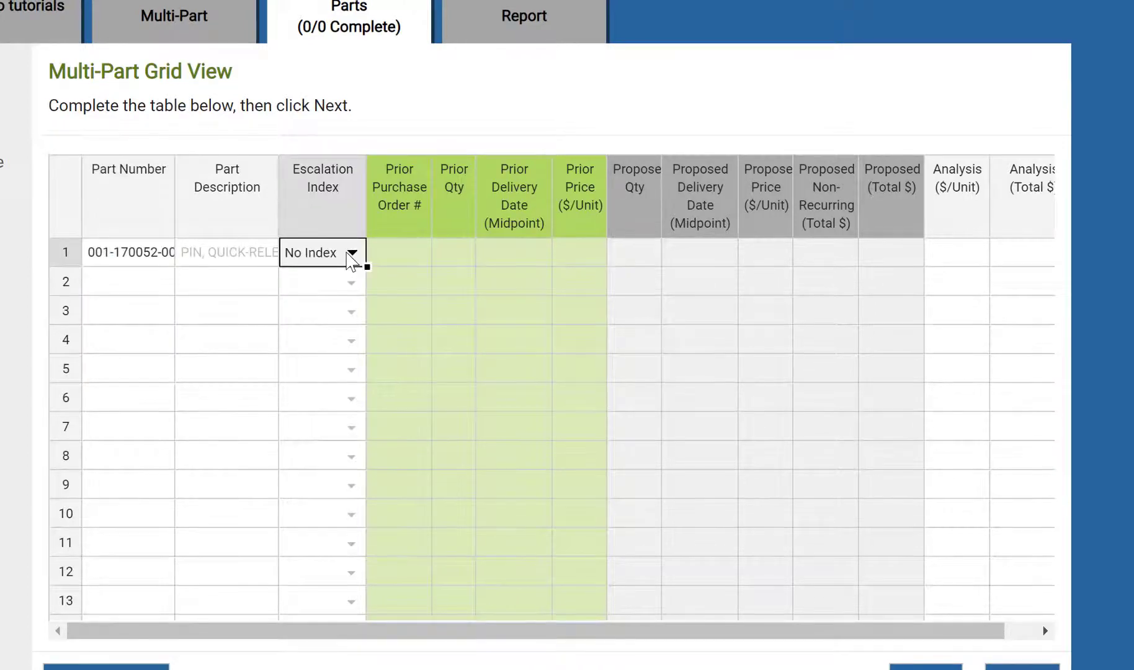
{"action": "left_click", "coordinate": [351, 254]}
{"action": "left_click", "coordinate": [357, 458]}
Fill in row 1's prior purchase data: the purchase order number, quantity 25, delivery date 01/01/2018 and unit price 500
{"action": "left_click", "coordinate": [400, 254]}
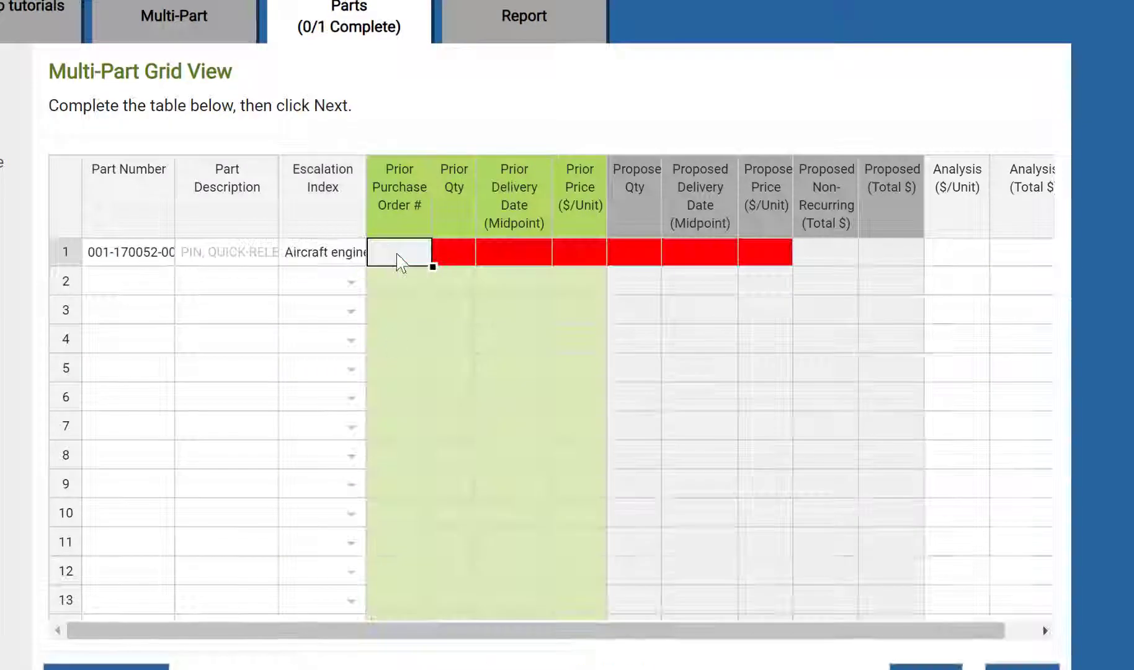
{"action": "type", "text": "123456"}
{"action": "left_click", "coordinate": [447, 254]}
{"action": "type", "text": "25"}
{"action": "left_click", "coordinate": [521, 255]}
{"action": "type", "text": "01/01/2018"}
{"action": "left_click", "coordinate": [583, 254]}
{"action": "type", "text": "500"}
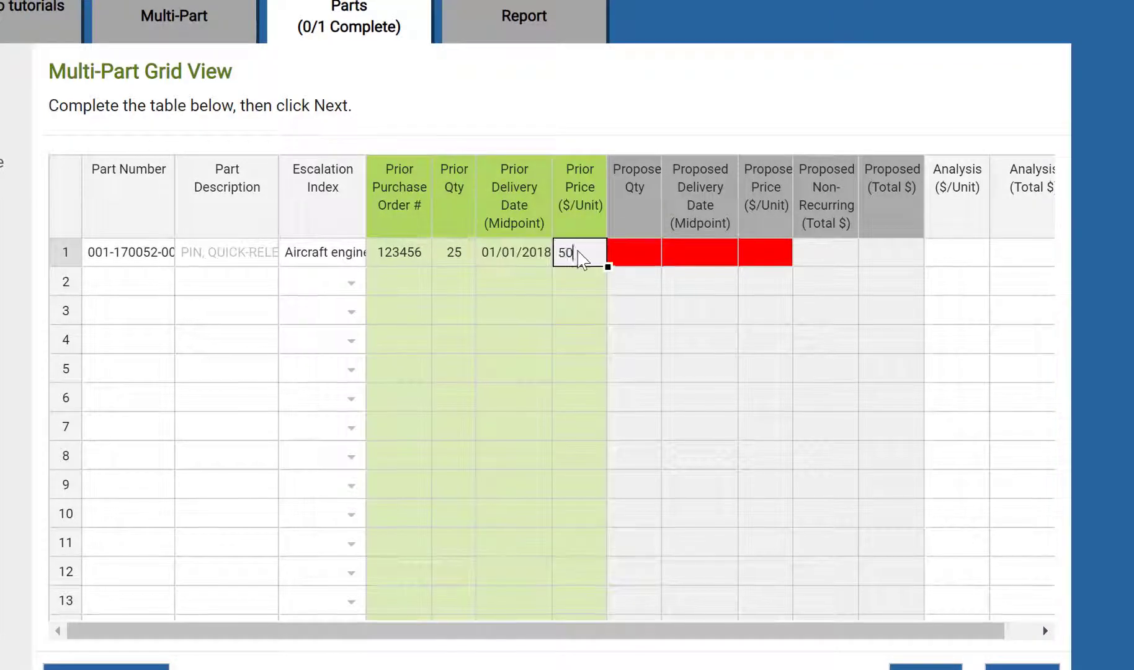
Fill in row 1's proposed data: quantity 75, delivery date 01/01/2019, unit price 350 and non-recurring cost 0
{"action": "left_click", "coordinate": [641, 254]}
{"action": "type", "text": "75"}
{"action": "left_click", "coordinate": [700, 258]}
{"action": "type", "text": "01/01/2019"}
{"action": "left_click", "coordinate": [760, 255]}
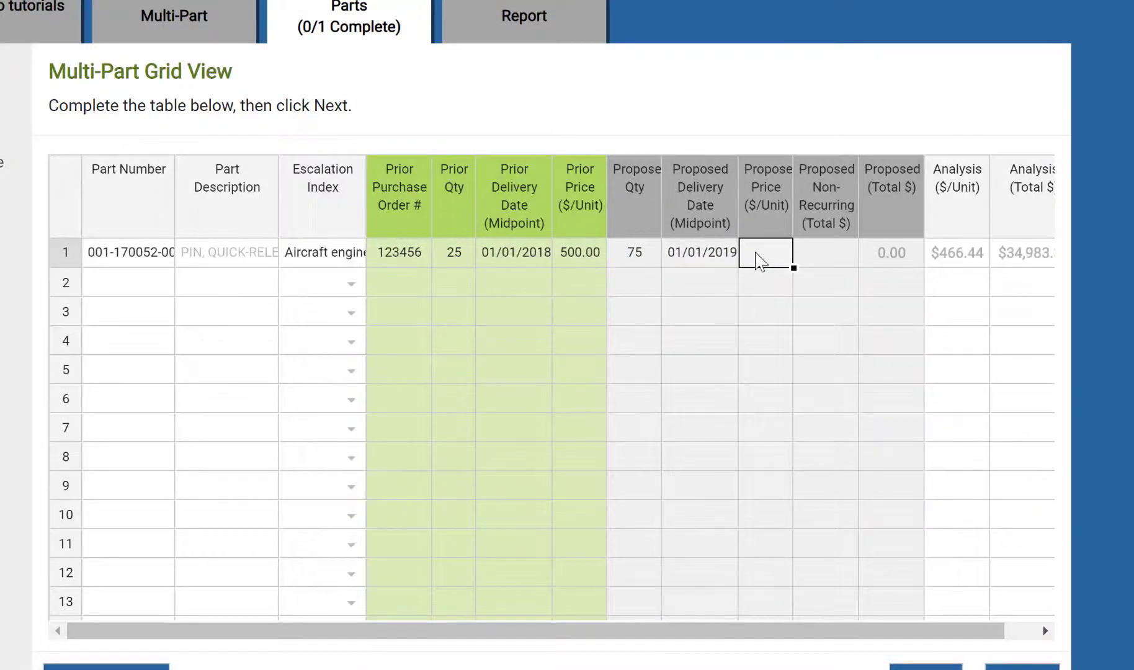
{"action": "type", "text": "350"}
{"action": "left_click", "coordinate": [815, 256]}
{"action": "type", "text": "0"}
{"action": "key", "text": "Tab"}
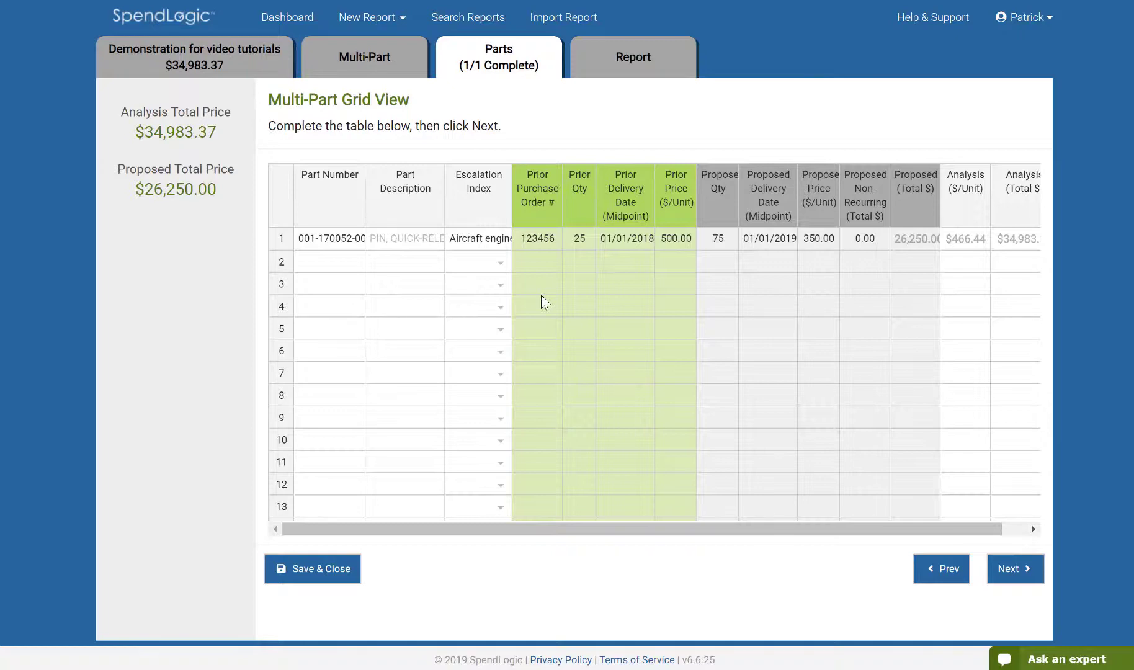
Switch to the Excel workbook Book1 and copy the three part rows from Part Number through NRE, cells B3:L5
{"action": "key", "text": "alt+Tab"}
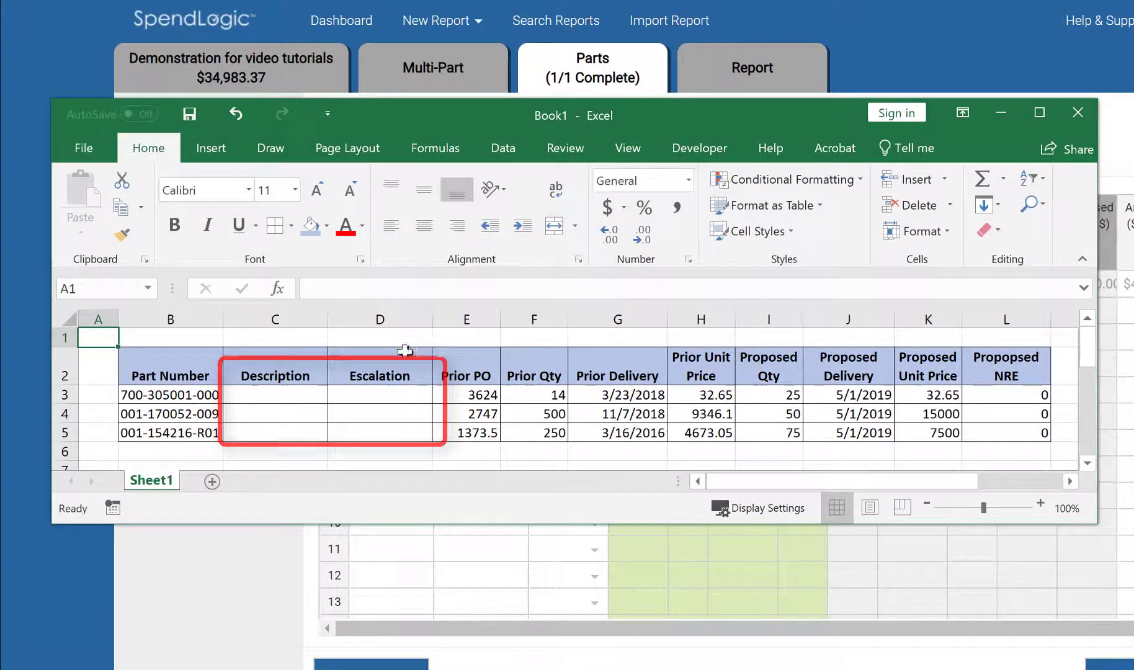
{"action": "left_click_drag", "start_coordinate": [180, 394], "coordinate": [298, 433]}
{"action": "left_click_drag", "start_coordinate": [369, 440], "coordinate": [989, 436]}
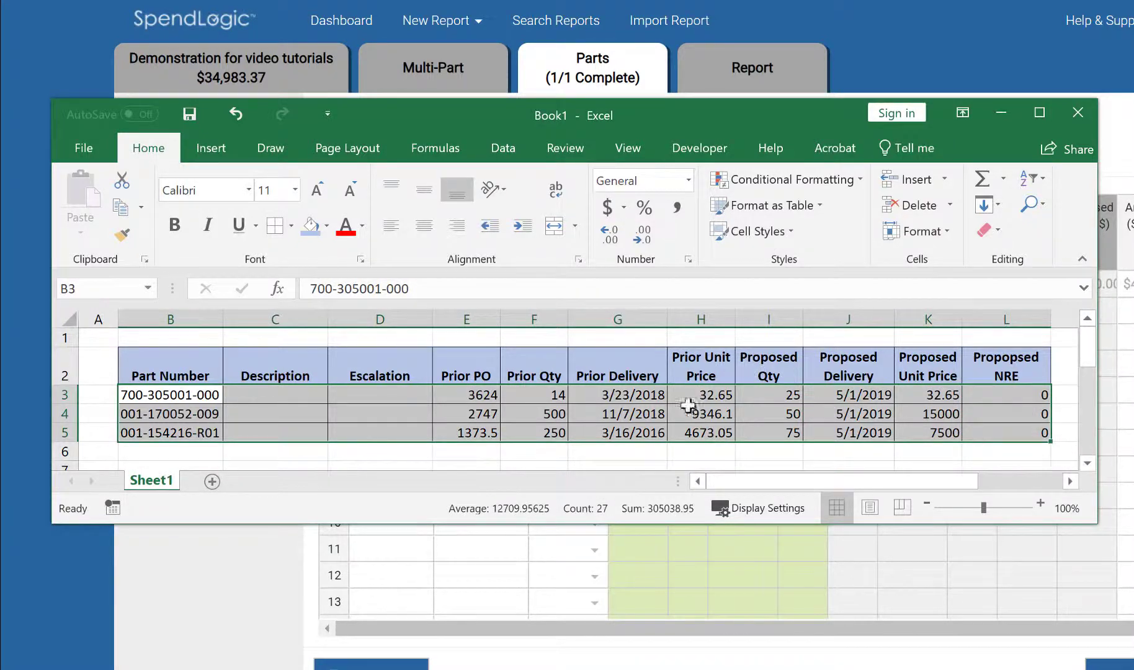
{"action": "right_click", "coordinate": [667, 414]}
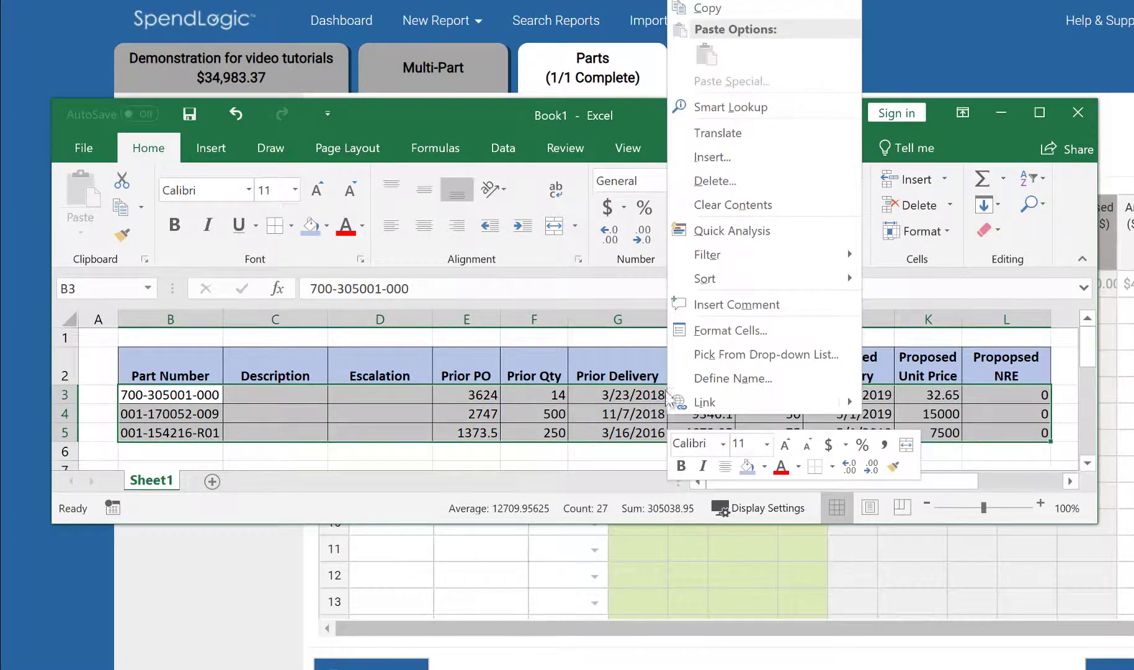
{"action": "left_click", "coordinate": [712, 10]}
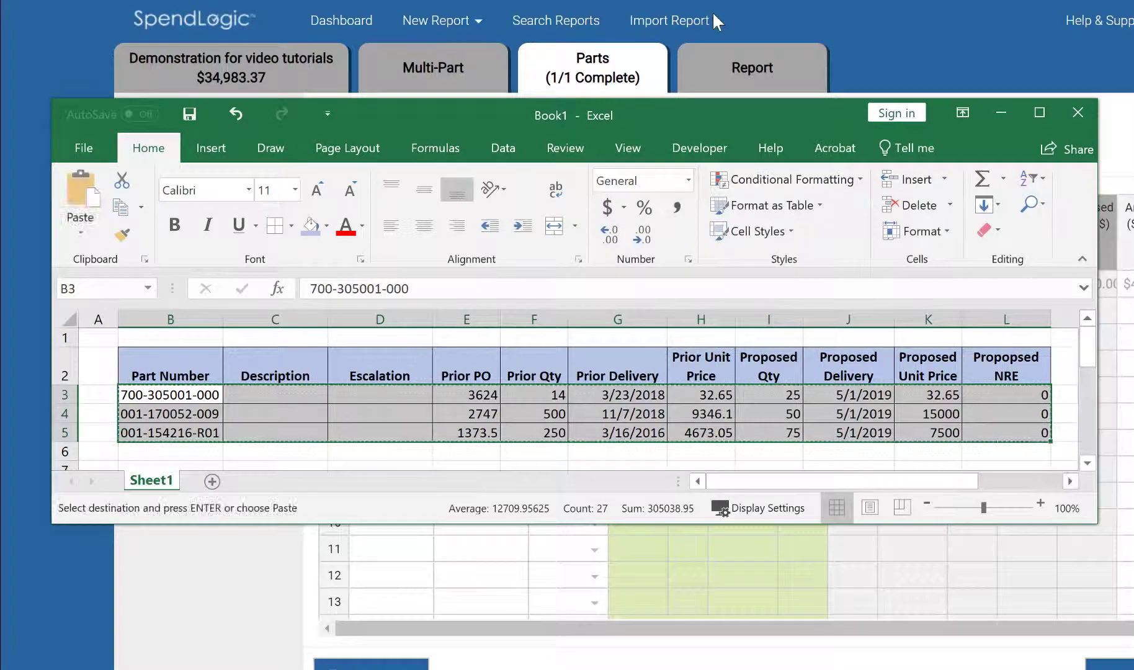
Return to SpendLogic and paste the copied part rows into the multi-part grid starting at row 2's part number
{"action": "left_click", "coordinate": [1124, 158]}
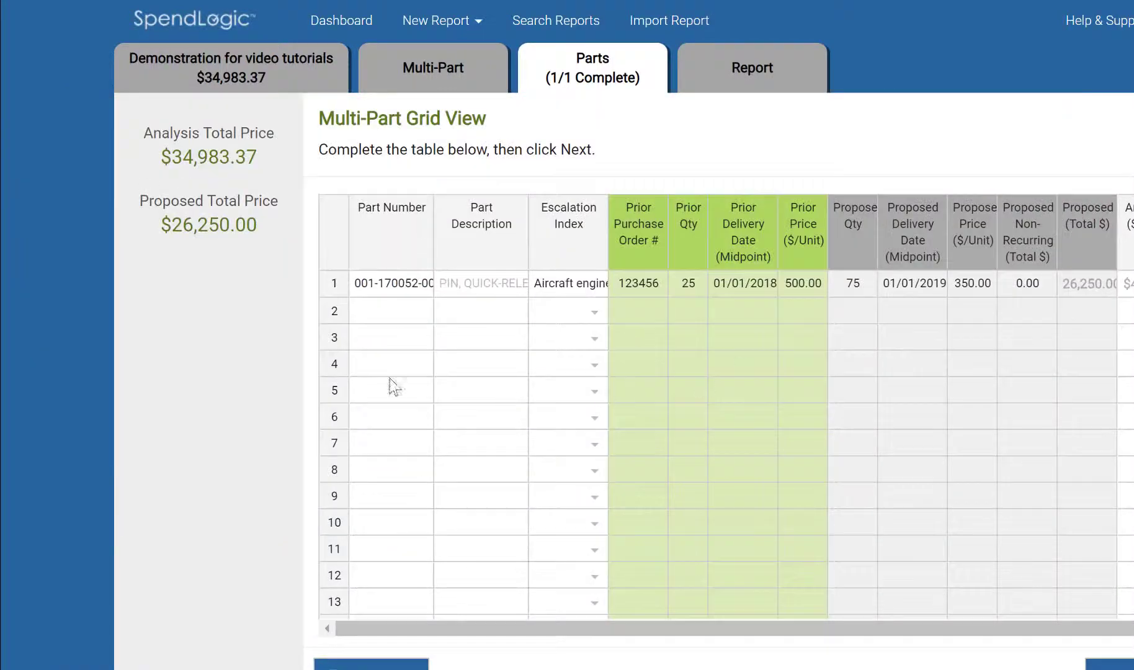
{"action": "left_click", "coordinate": [383, 315]}
{"action": "key", "text": "ctrl+v"}
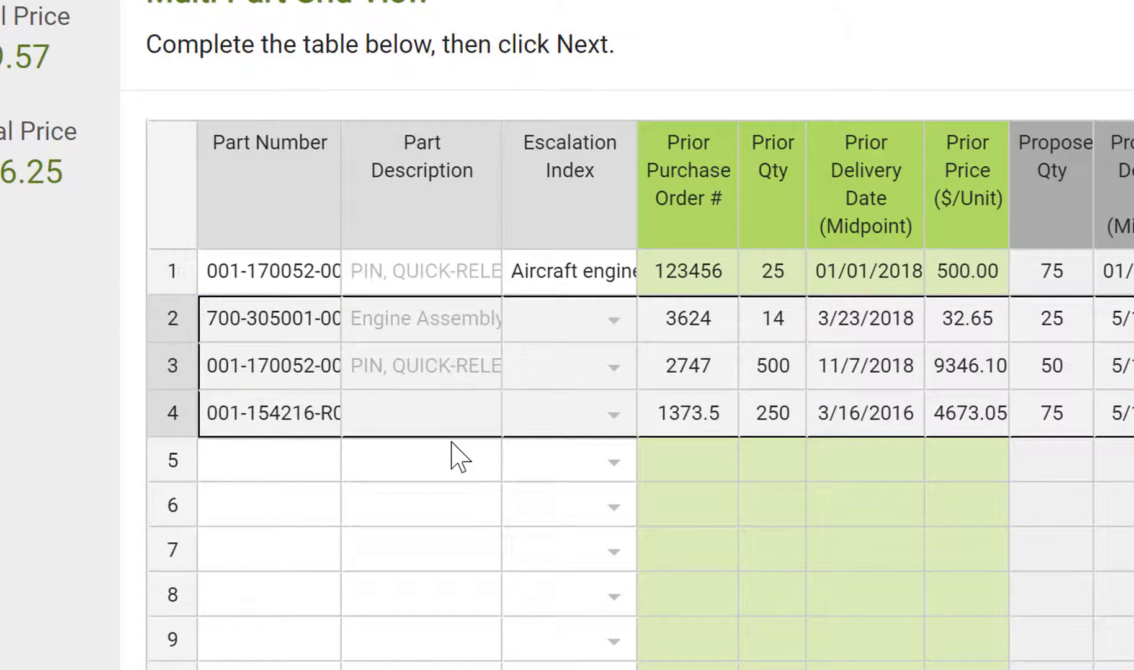
{"action": "left_click", "coordinate": [453, 475]}
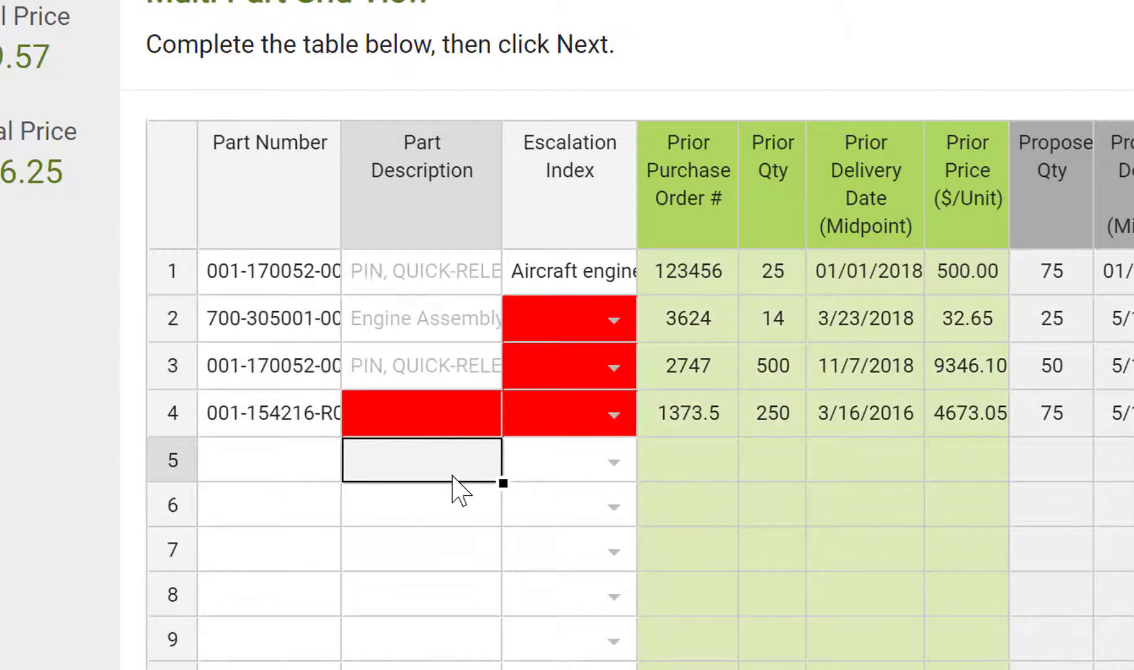
Create the row 4 part 001-154216-R01 as a new part with the description "Left-hand Hinge Settings" and save it
{"action": "left_click", "coordinate": [273, 433]}
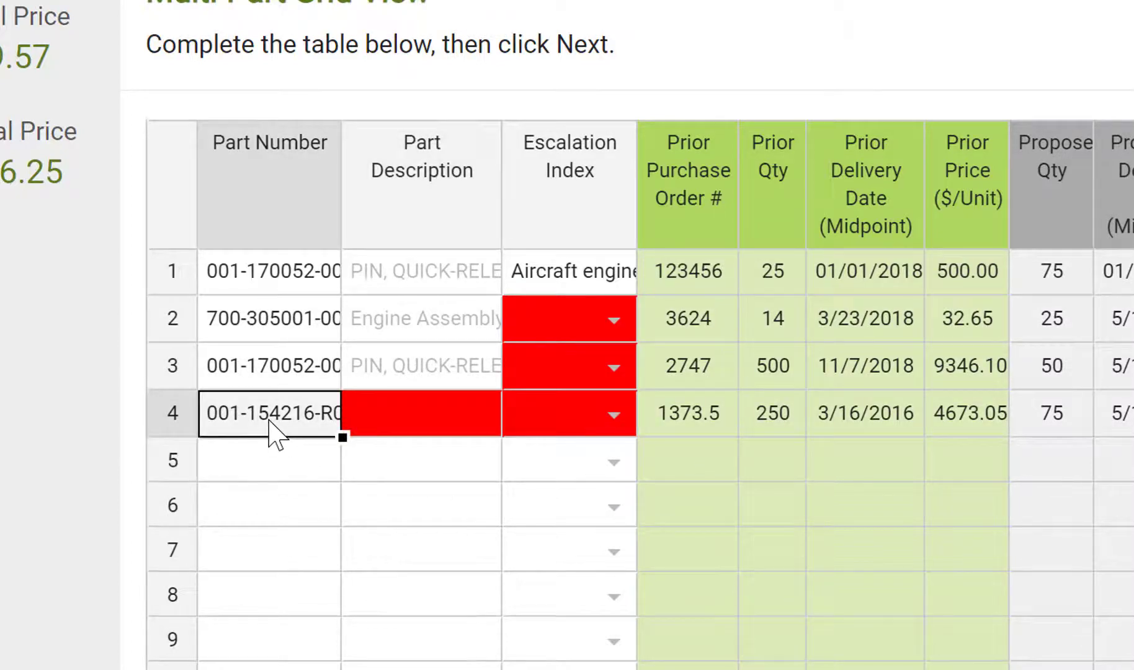
{"action": "double_click", "coordinate": [273, 428]}
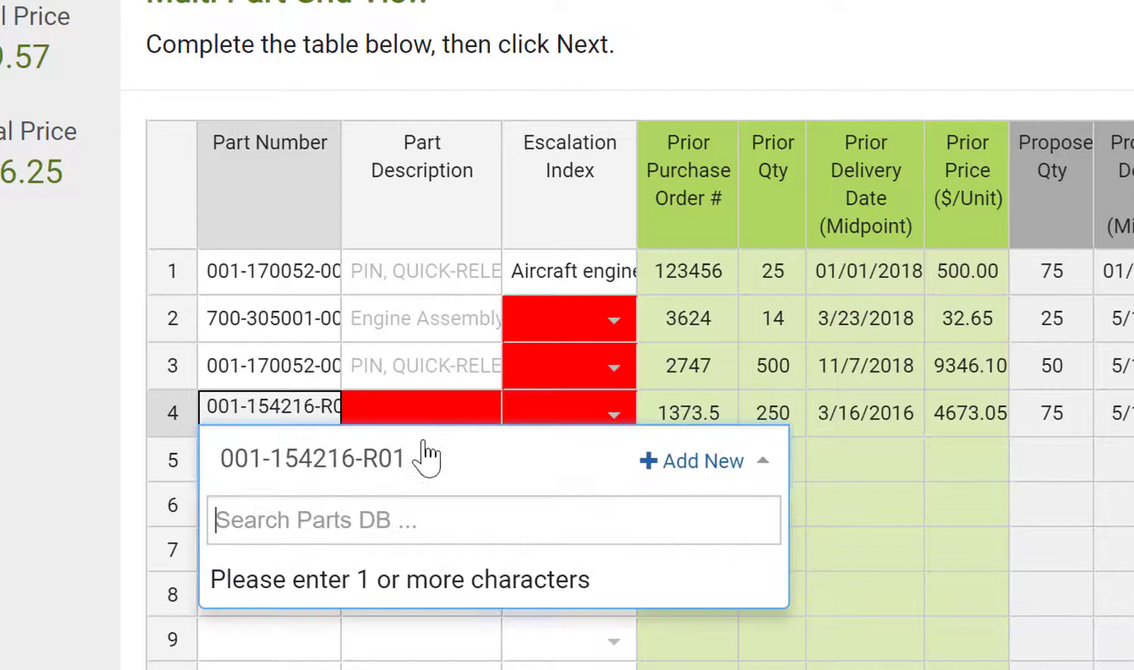
{"action": "left_click", "coordinate": [671, 477]}
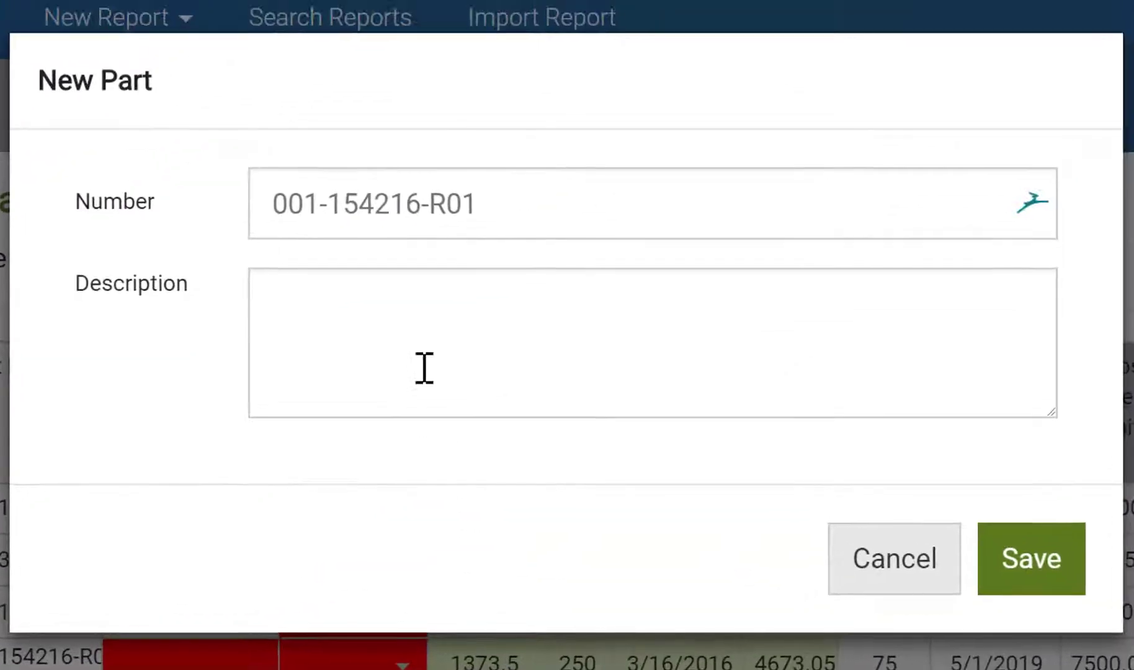
{"action": "left_click", "coordinate": [424, 358]}
{"action": "type", "text": "Left-hand Hinge Settings"}
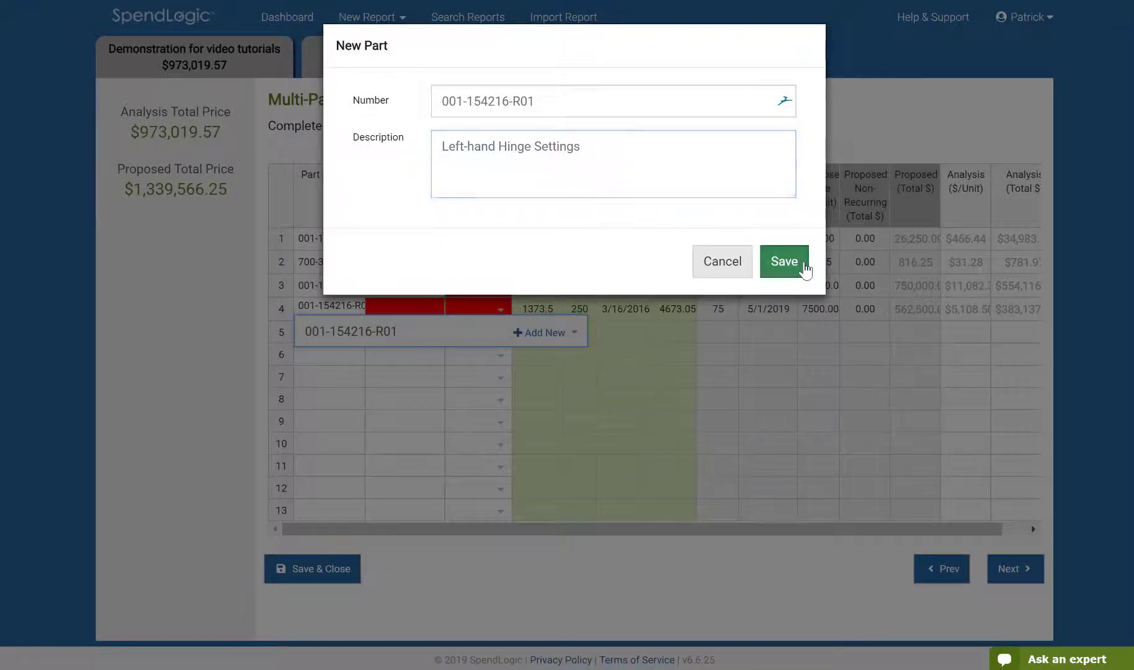
{"action": "left_click", "coordinate": [803, 265]}
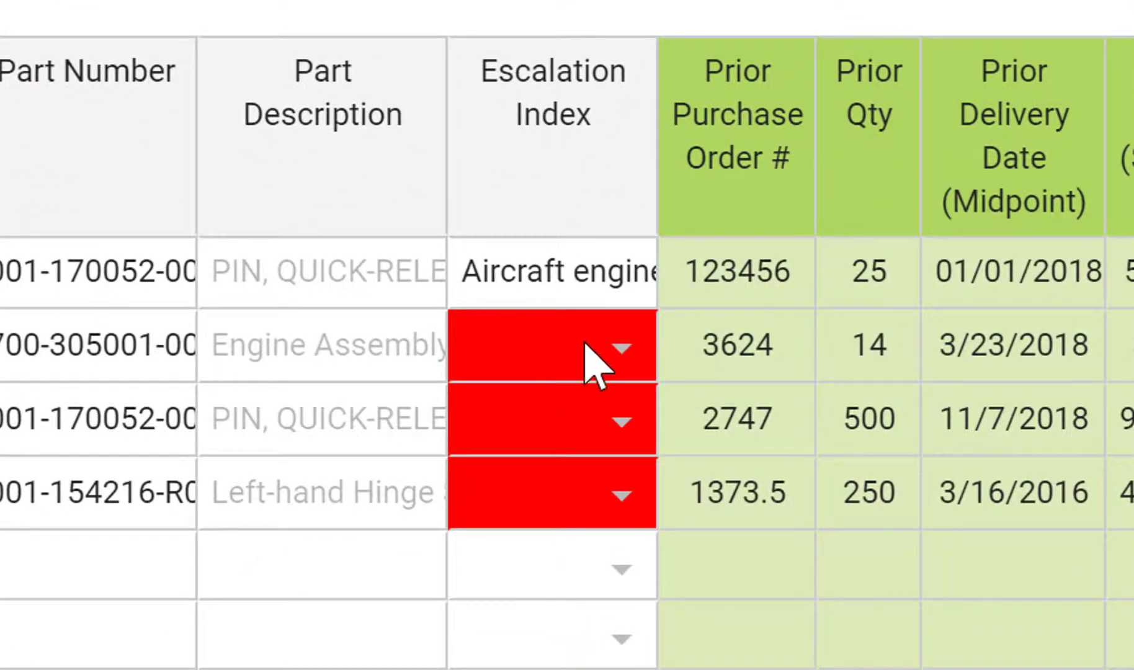
Set row 2's escalation index to Aerospace product and parts manufacturing and fill it down through row 4
{"action": "left_click", "coordinate": [622, 348]}
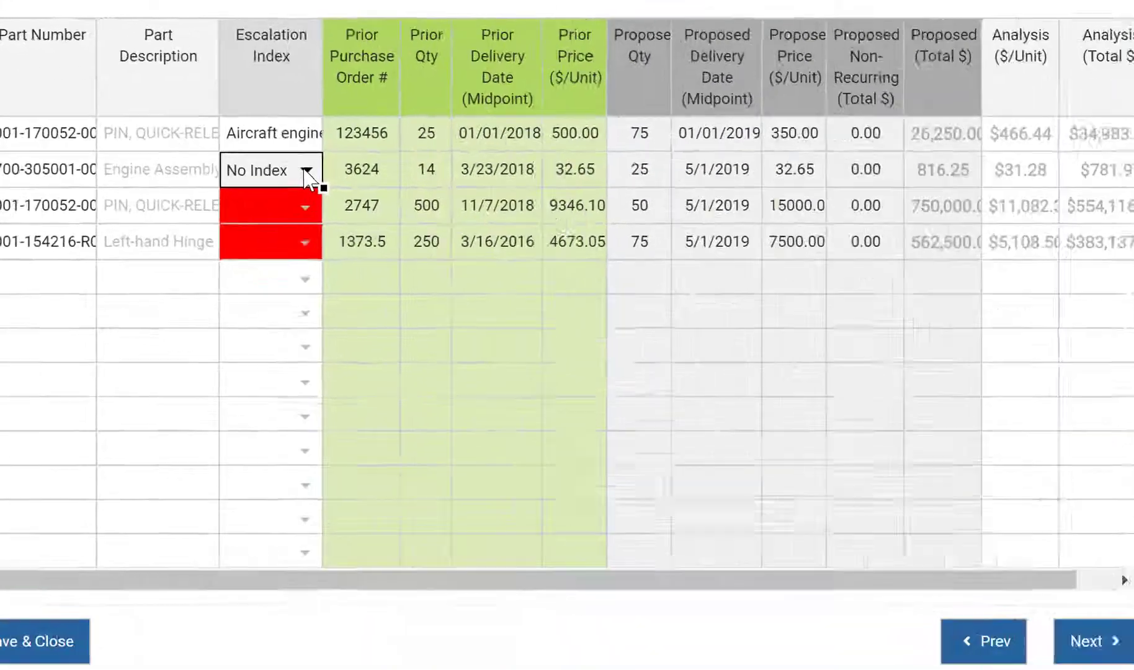
{"action": "left_click", "coordinate": [622, 347]}
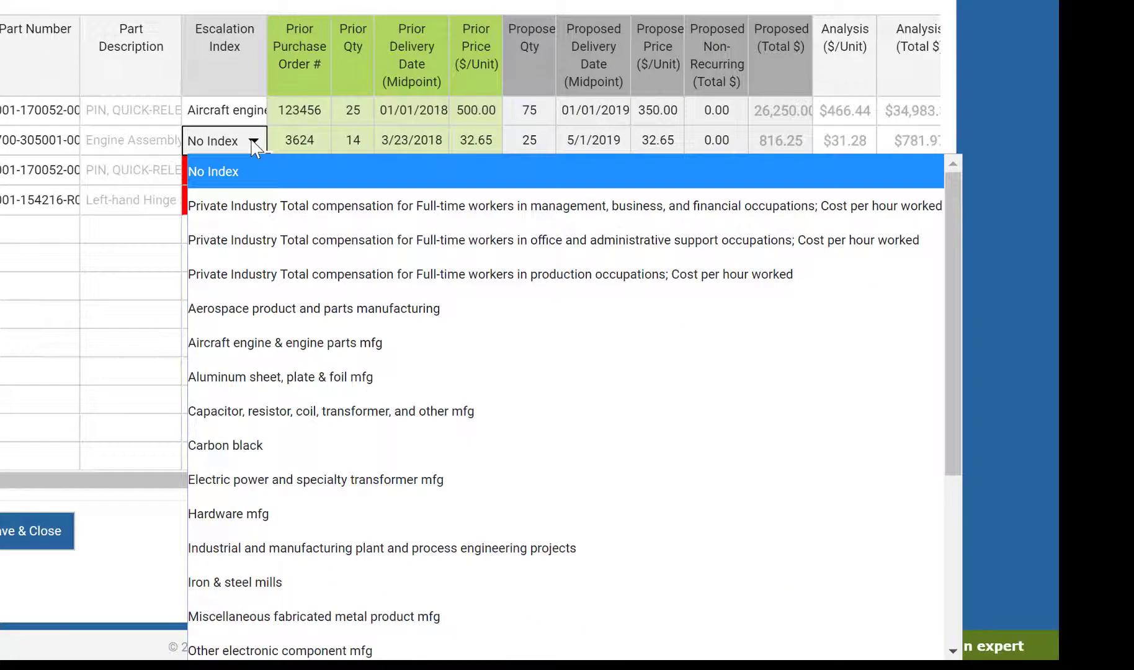
{"action": "left_click", "coordinate": [254, 322]}
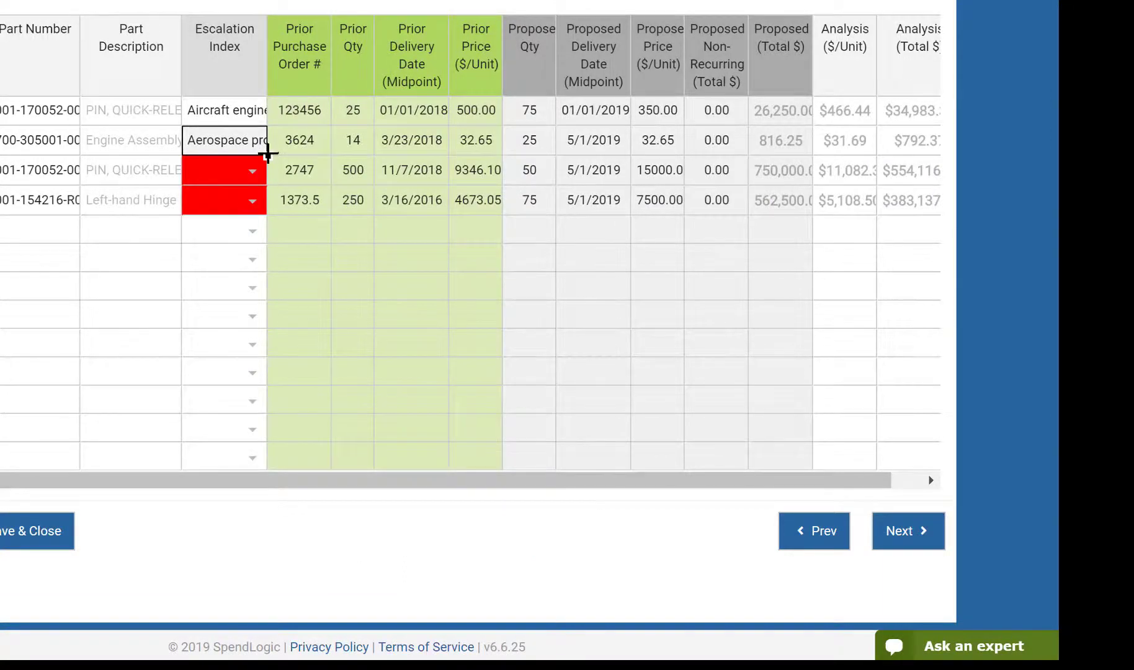
{"action": "left_click_drag", "start_coordinate": [267, 155], "coordinate": [264, 204]}
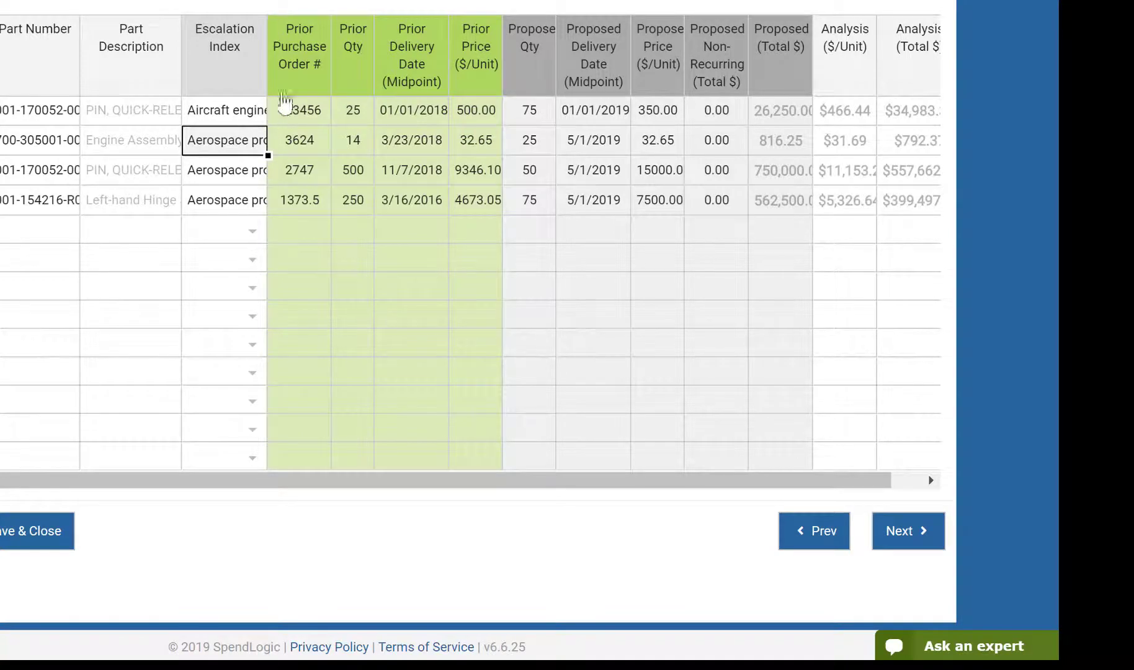
{"action": "left_click_drag", "start_coordinate": [268, 51], "coordinate": [228, 60]}
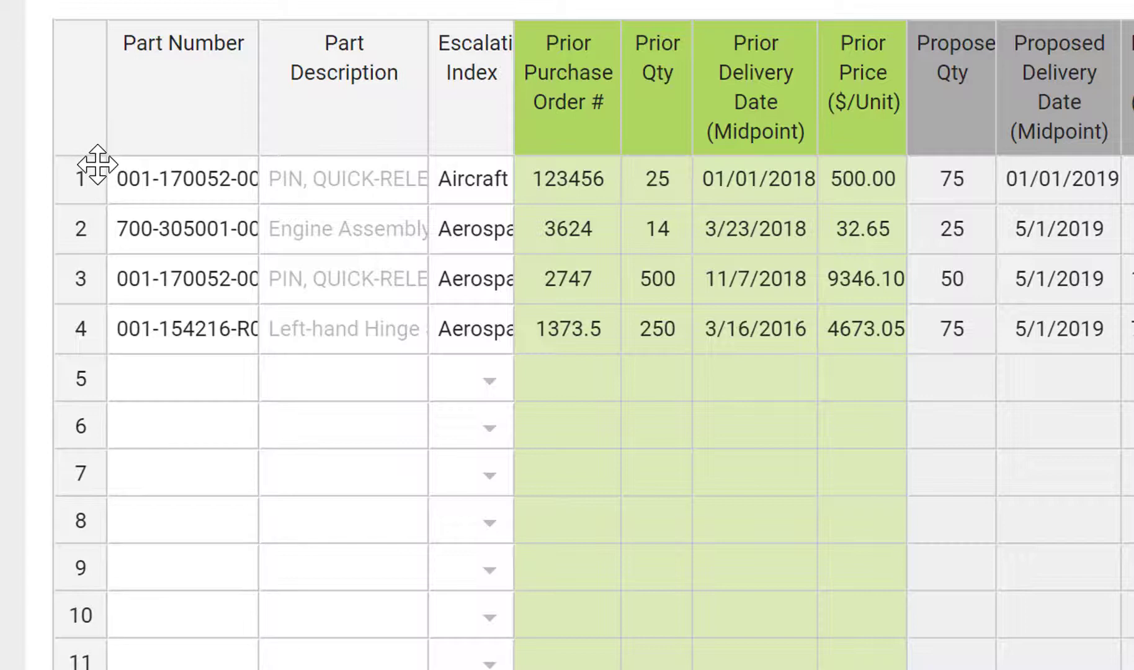
{"action": "left_click_drag", "start_coordinate": [84, 253], "coordinate": [84, 281]}
{"action": "left_click_drag", "start_coordinate": [92, 329], "coordinate": [103, 232]}
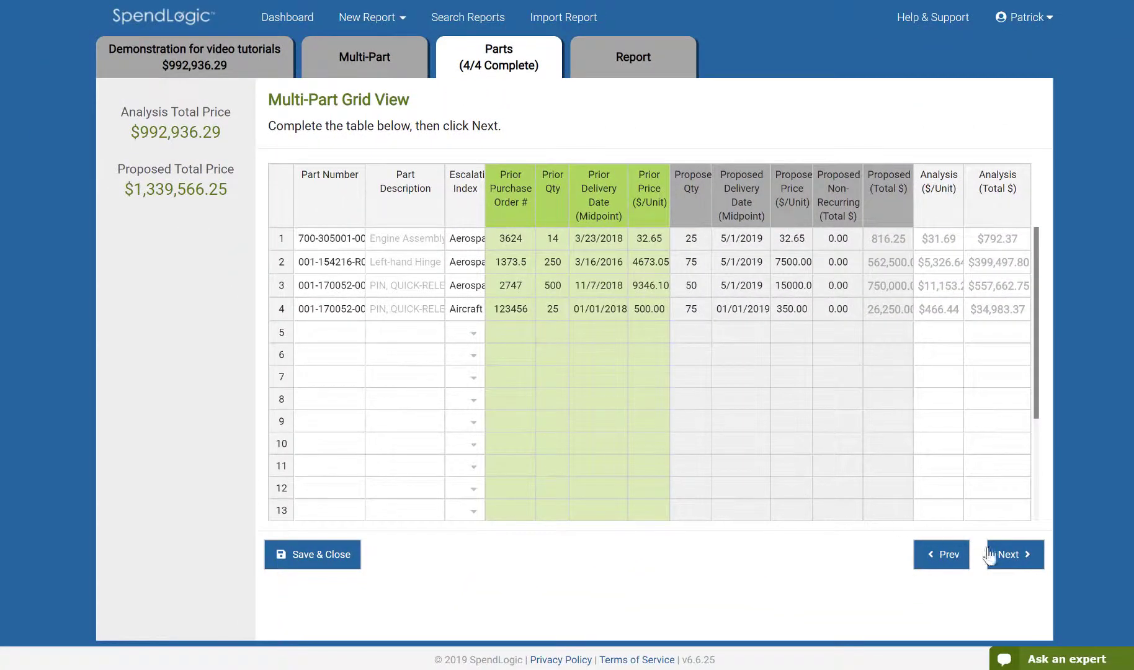
Proceed from the completed parts grid through the warnings check to the report finalization page
{"action": "left_click", "coordinate": [1006, 555]}
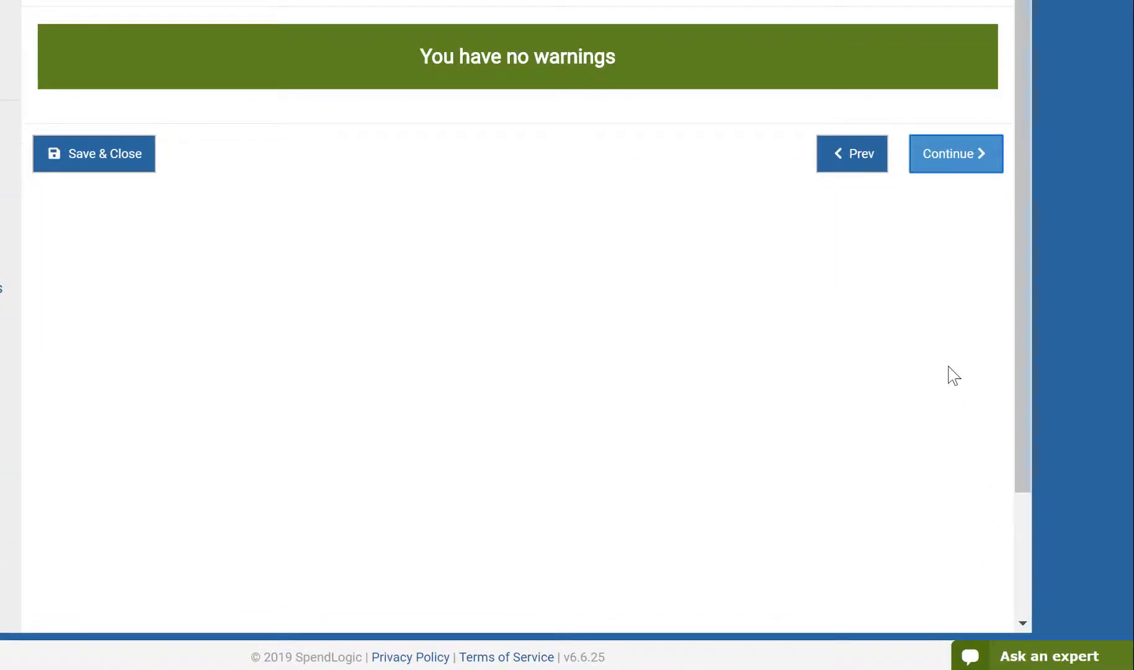
{"action": "left_click", "coordinate": [946, 159]}
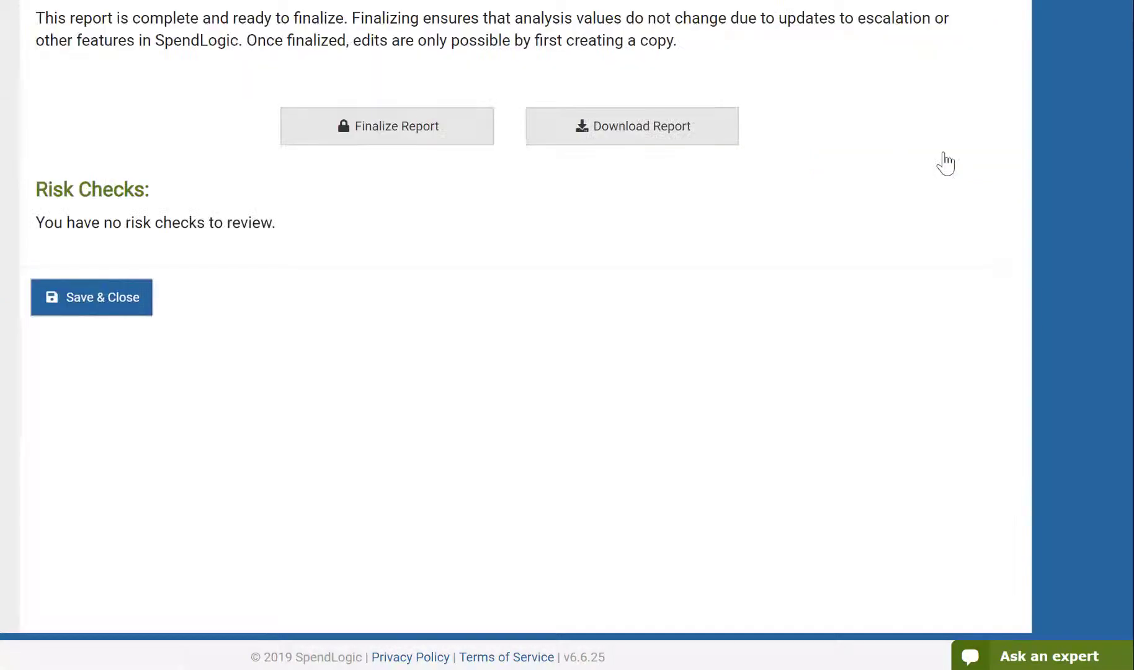